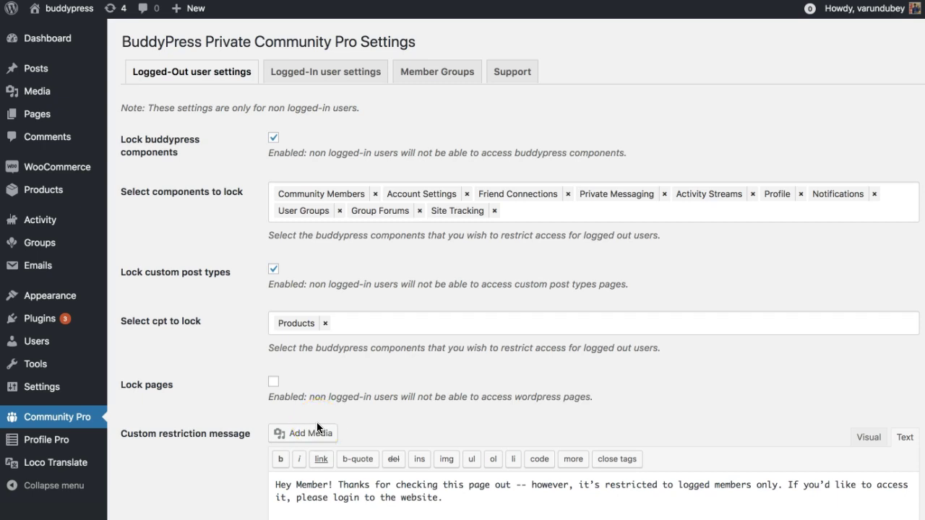
- Review the restriction settings for logged-out users, from locked BuddyPress components to the custom restriction message
{"action": "left_click", "coordinate": [477, 282]}
{"action": "scroll", "coordinate": [200, 374], "scroll_direction": "down", "scroll_amount": 3}
{"action": "scroll", "coordinate": [199, 374], "scroll_direction": "up", "scroll_amount": 3}
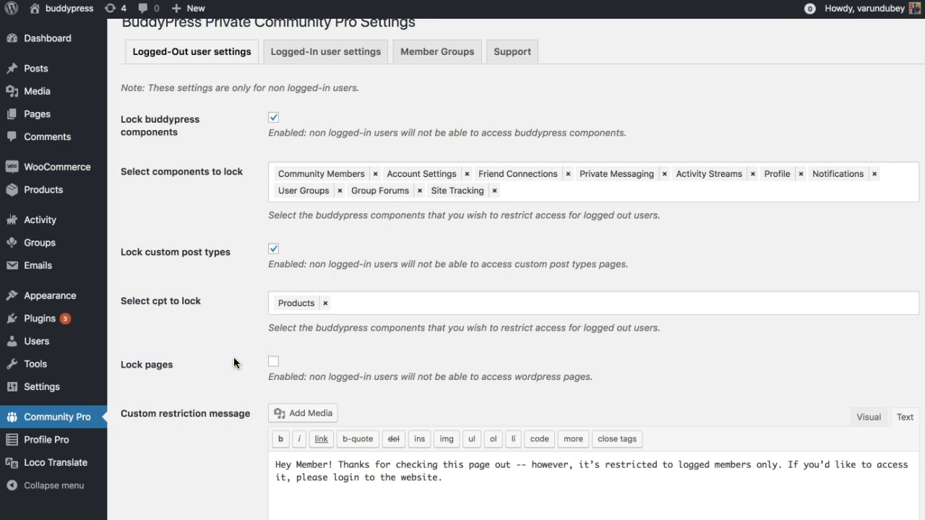
{"action": "scroll", "coordinate": [234, 363], "scroll_direction": "down", "scroll_amount": 1}
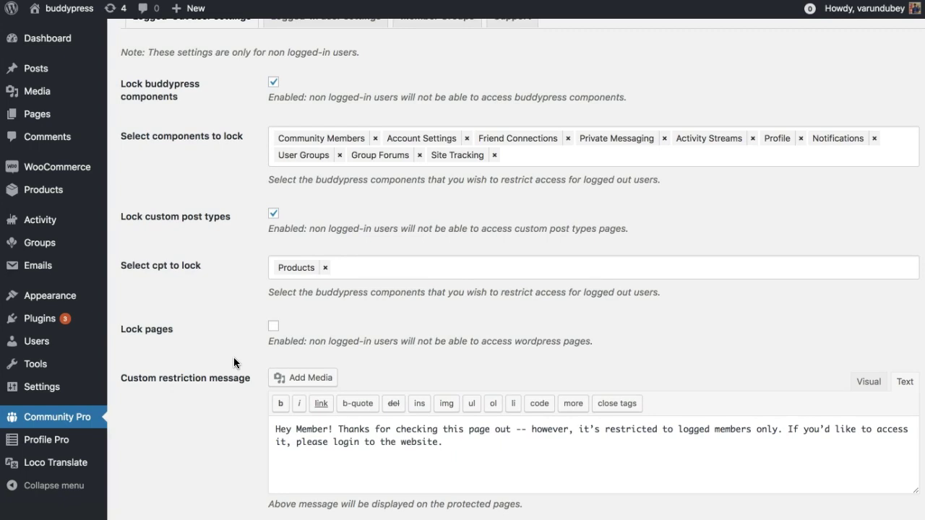
{"action": "scroll", "coordinate": [234, 363], "scroll_direction": "down", "scroll_amount": 1}
{"action": "scroll", "coordinate": [263, 339], "scroll_direction": "down", "scroll_amount": 1}
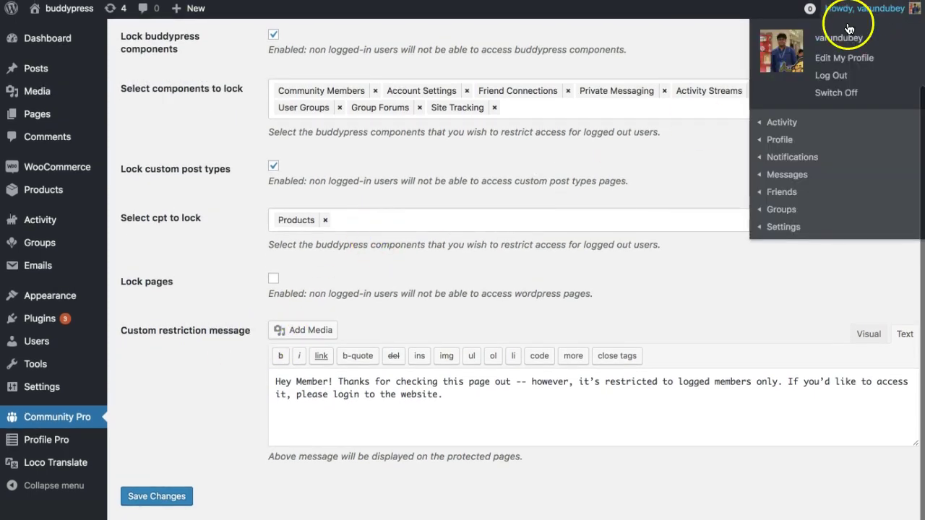
- Copy the link of the own member profile from the account menu for viewing it in a logged-out browser window
{"action": "mouse_move", "coordinate": [876, 15]}
{"action": "right_click", "coordinate": [786, 140]}
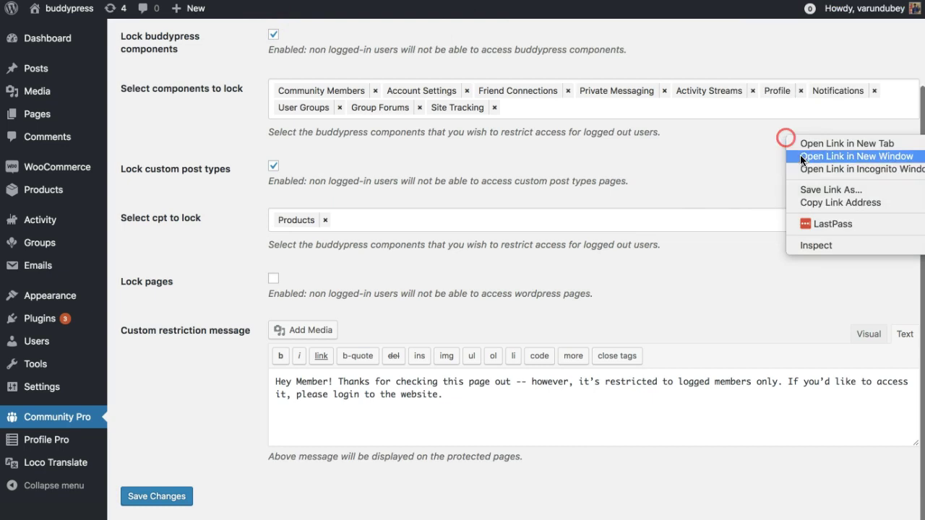
{"action": "left_click", "coordinate": [836, 200]}
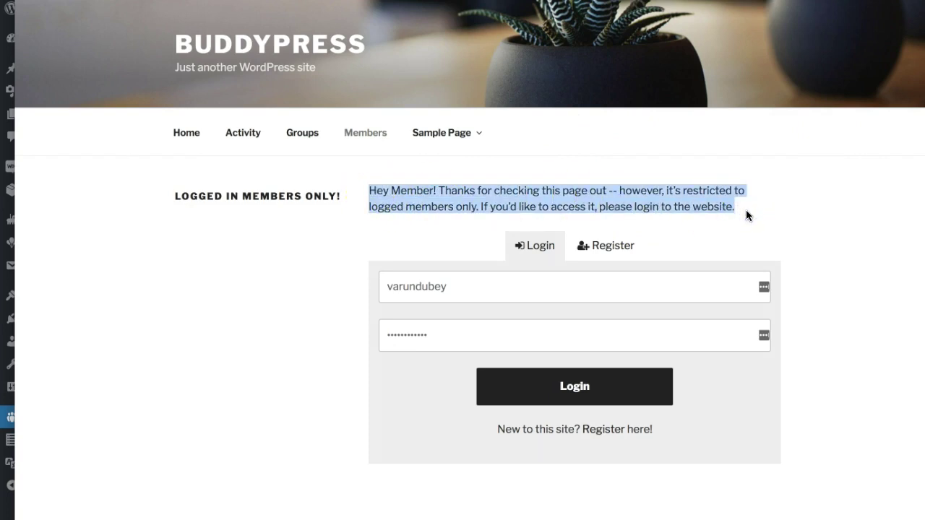
- Examine the restriction message and the Login and Register forms shown to a logged-out visitor on the profile page
{"action": "left_click", "coordinate": [743, 212]}
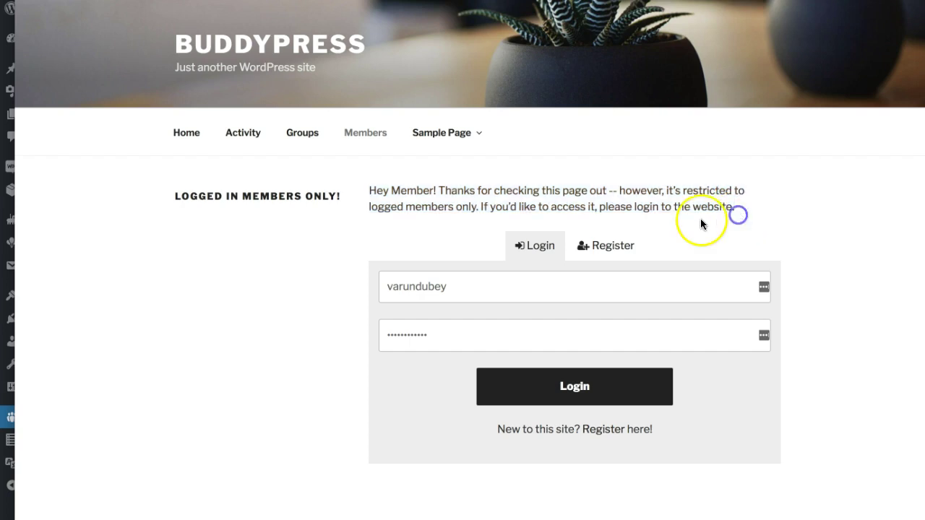
{"action": "scroll", "coordinate": [651, 228], "scroll_direction": "down", "scroll_amount": 1}
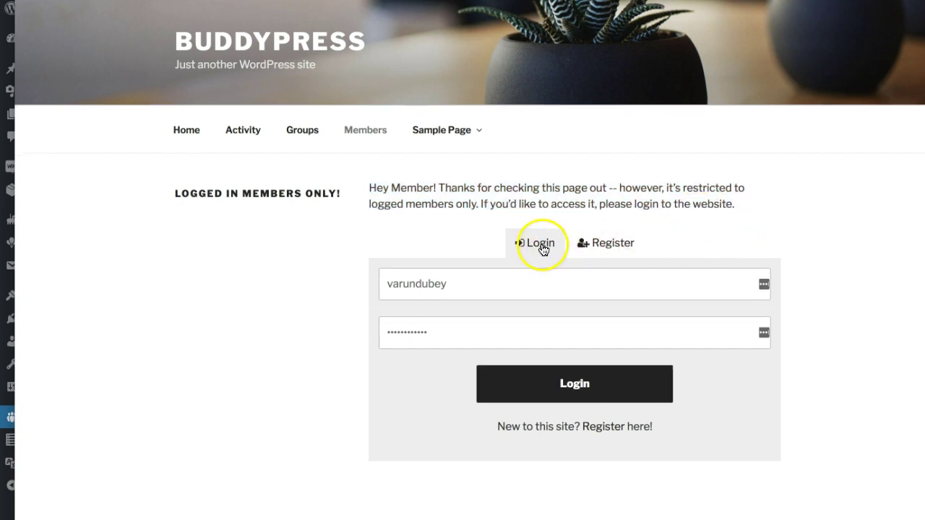
{"action": "left_click", "coordinate": [595, 243]}
{"action": "left_click", "coordinate": [542, 243]}
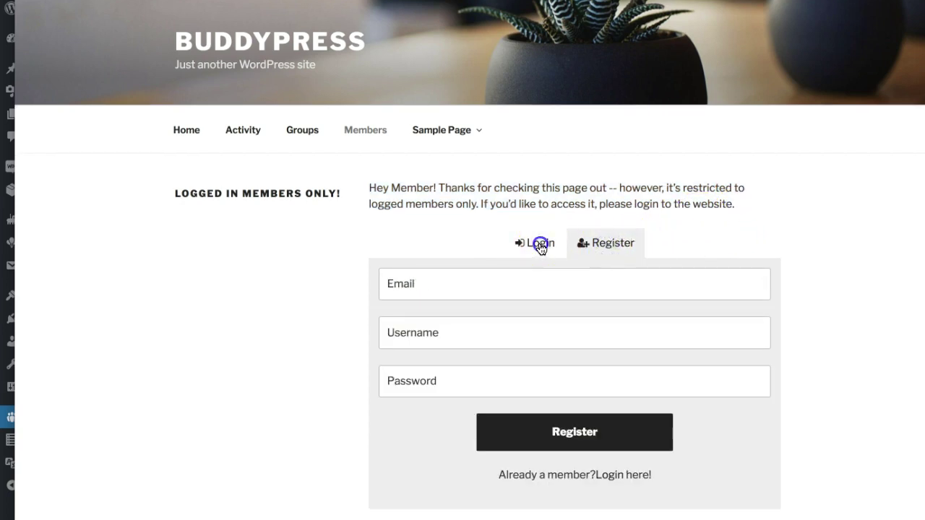
{"action": "scroll", "coordinate": [585, 260], "scroll_direction": "down", "scroll_amount": 1}
{"action": "scroll", "coordinate": [585, 260], "scroll_direction": "down", "scroll_amount": 1}
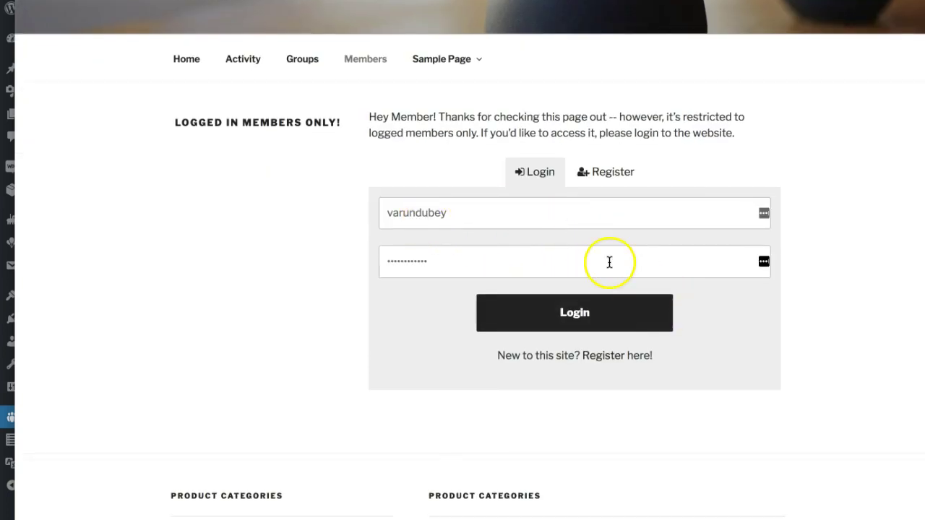
- Log in with the prefilled credentials and look through the member profile's fields
{"action": "left_click", "coordinate": [575, 312]}
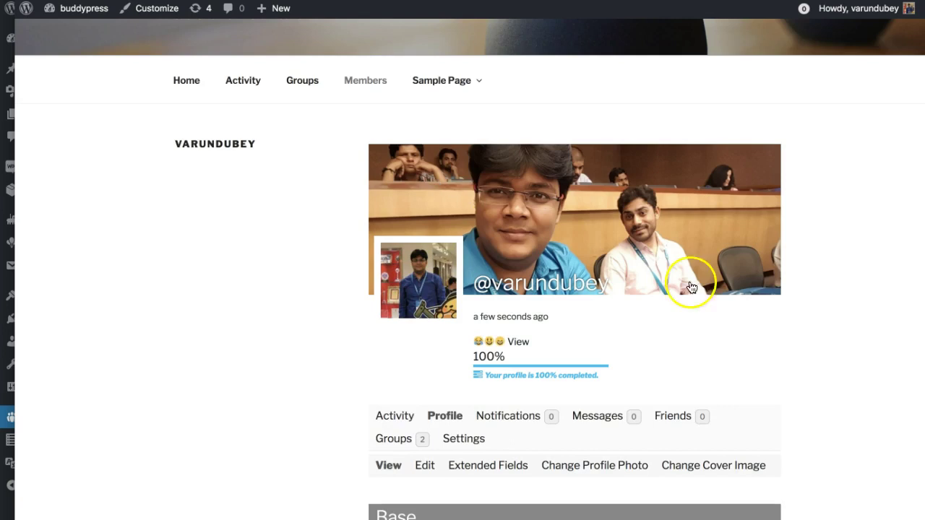
{"action": "scroll", "coordinate": [723, 288], "scroll_direction": "down", "scroll_amount": 5}
{"action": "scroll", "coordinate": [763, 198], "scroll_direction": "down", "scroll_amount": 8}
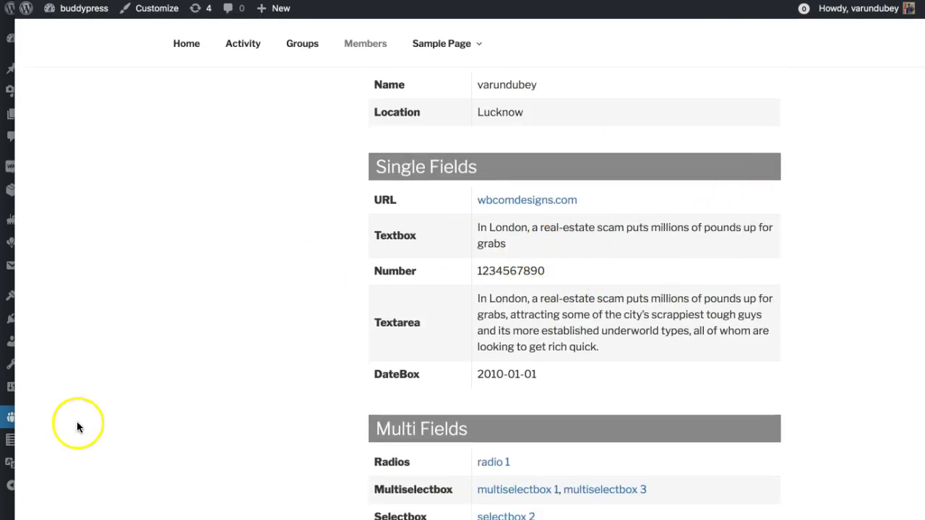
- Return to the BuddyPress Private Community Pro settings and open the Logged-In user settings
{"action": "left_click", "coordinate": [11, 417]}
{"action": "left_click", "coordinate": [337, 71]}
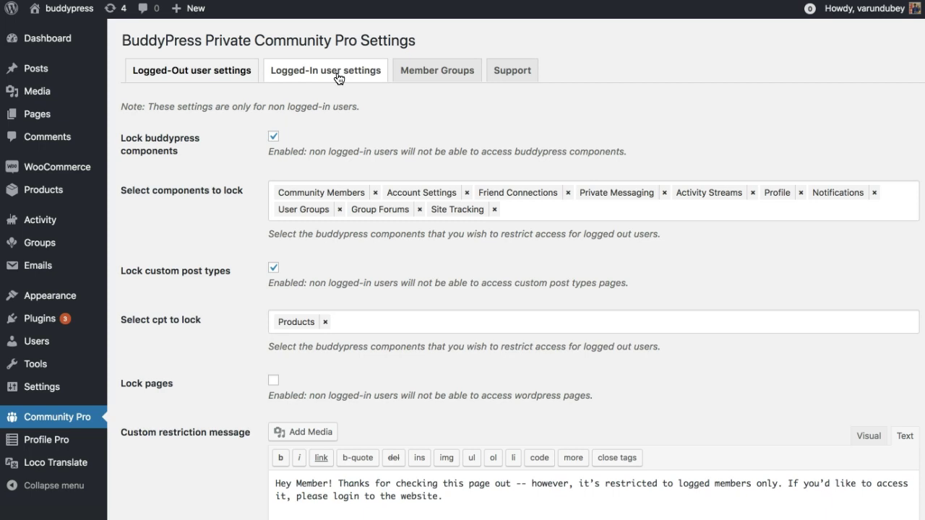
{"action": "scroll", "coordinate": [410, 184], "scroll_direction": "down", "scroll_amount": 3}
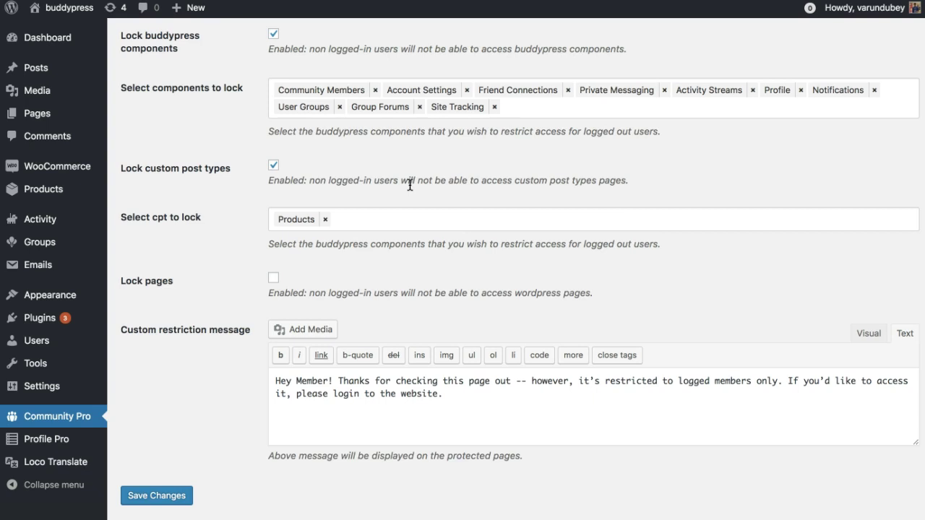
{"action": "scroll", "coordinate": [410, 184], "scroll_direction": "up", "scroll_amount": 3}
{"action": "left_click", "coordinate": [347, 76]}
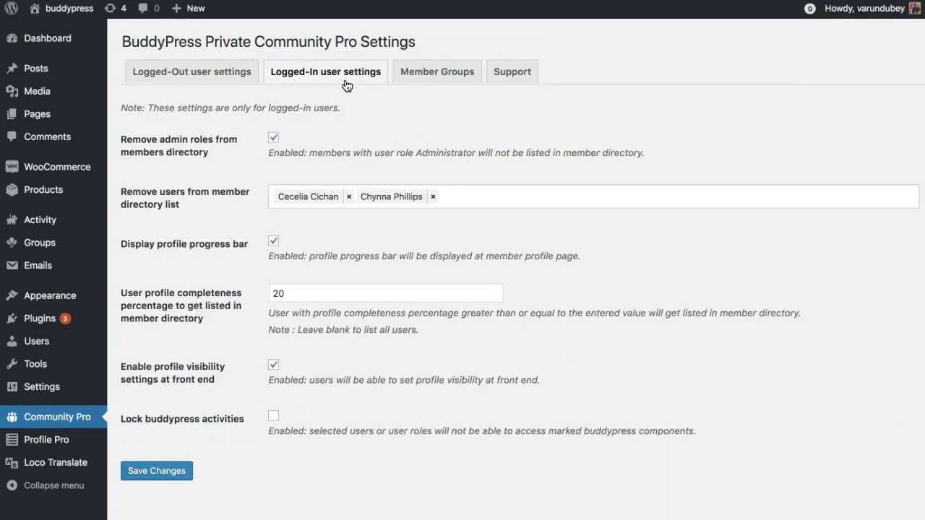
- Examine the option that removes admin roles from the members directory, keeping it enabled
{"action": "left_click", "coordinate": [348, 87]}
{"action": "left_click", "coordinate": [340, 83]}
{"action": "left_click", "coordinate": [295, 148]}
{"action": "left_click", "coordinate": [319, 148]}
{"action": "left_click", "coordinate": [226, 153]}
{"action": "left_click", "coordinate": [203, 155]}
{"action": "left_click", "coordinate": [275, 141]}
- Add two more users to the list of users removed from the member directory
{"action": "left_click", "coordinate": [460, 197]}
{"action": "left_click", "coordinate": [387, 234]}
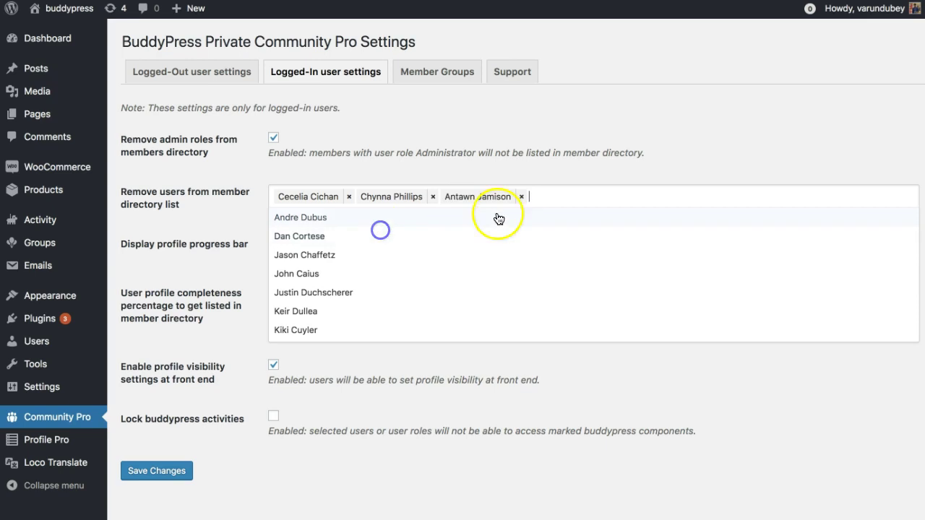
{"action": "left_click", "coordinate": [571, 197]}
{"action": "left_click", "coordinate": [504, 243]}
{"action": "left_click", "coordinate": [220, 209]}
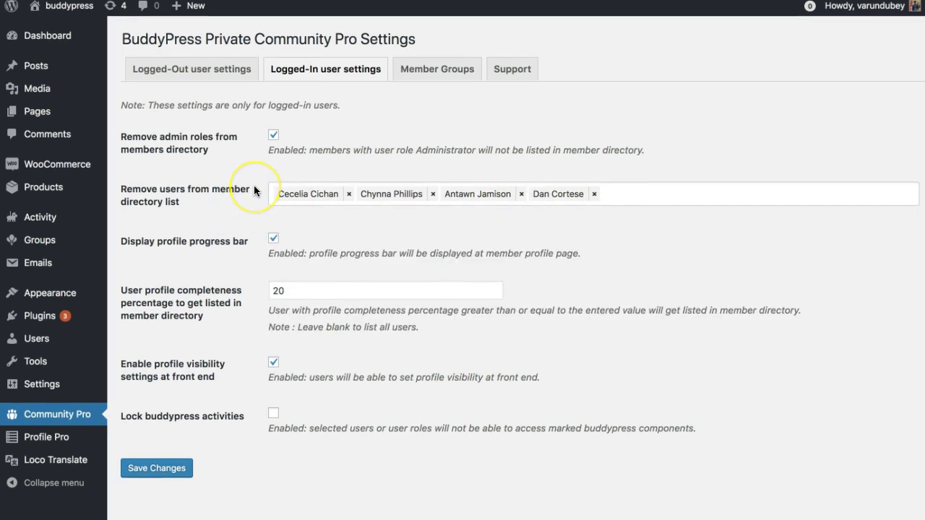
{"action": "left_click", "coordinate": [244, 209]}
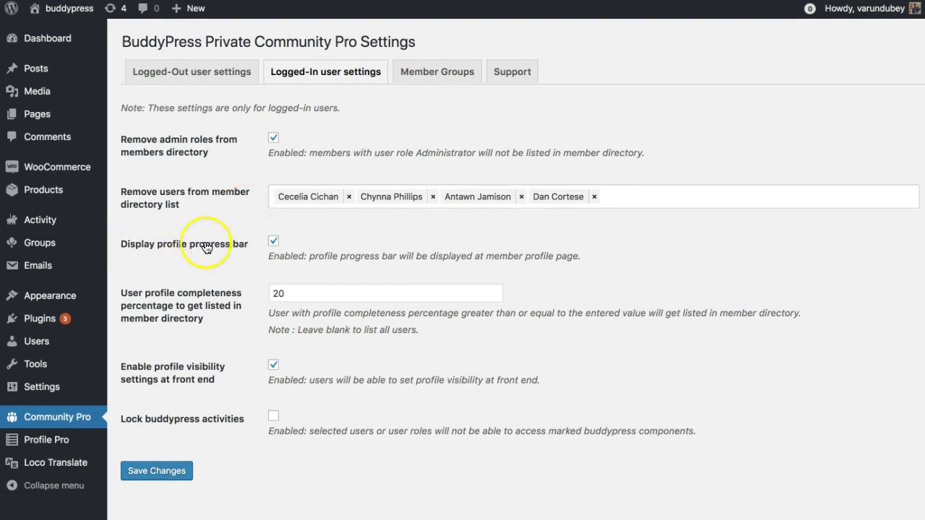
- Examine the profile progress bar option and the completeness percentage required for listing in the member directory
{"action": "left_click", "coordinate": [273, 241]}
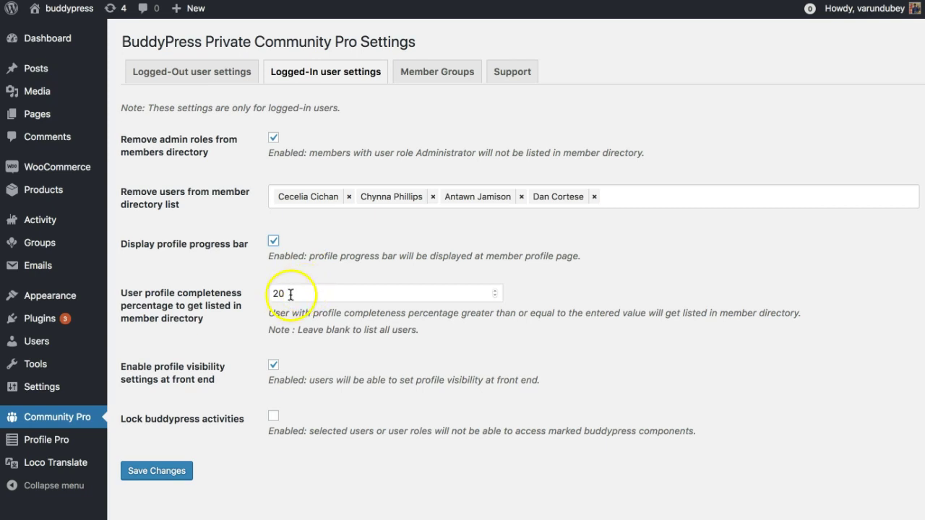
{"action": "left_click_drag", "start_coordinate": [287, 293], "coordinate": [253, 290]}
{"action": "left_click", "coordinate": [254, 291]}
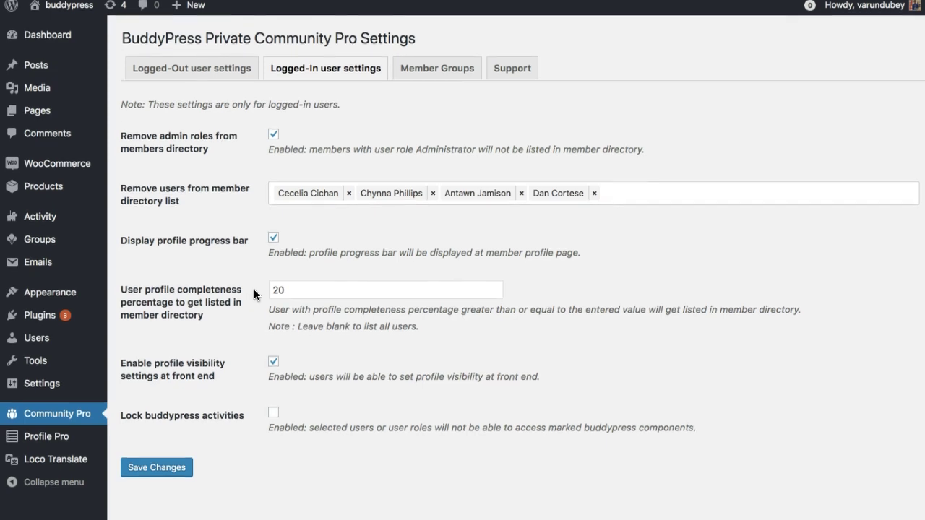
{"action": "left_click", "coordinate": [243, 327]}
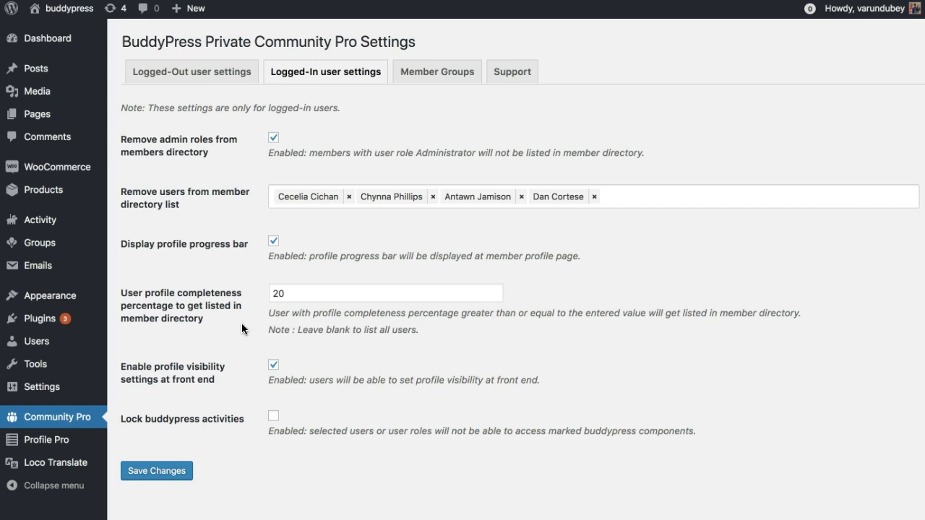
- Open the account's profile visibility settings and show the choices for profile page visibility
{"action": "mouse_move", "coordinate": [871, 19]}
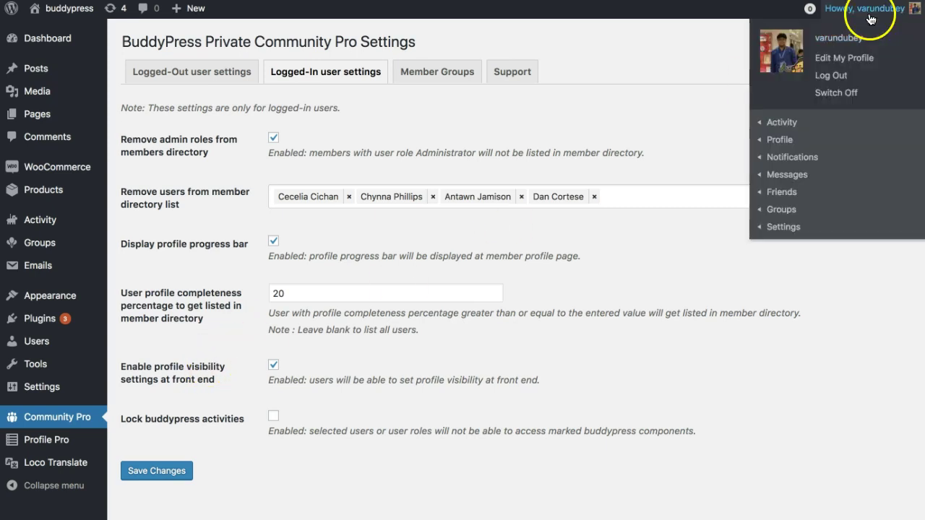
{"action": "left_click", "coordinate": [770, 233]}
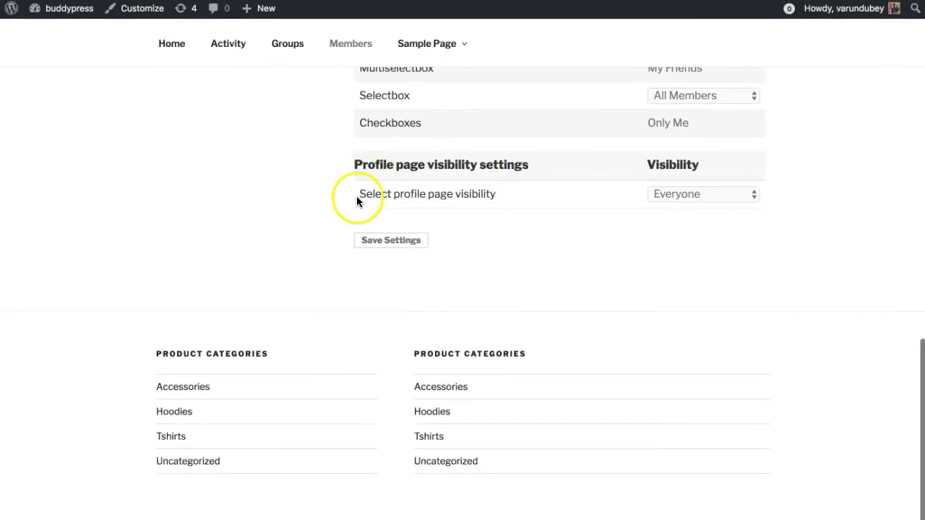
{"action": "left_click", "coordinate": [688, 203]}
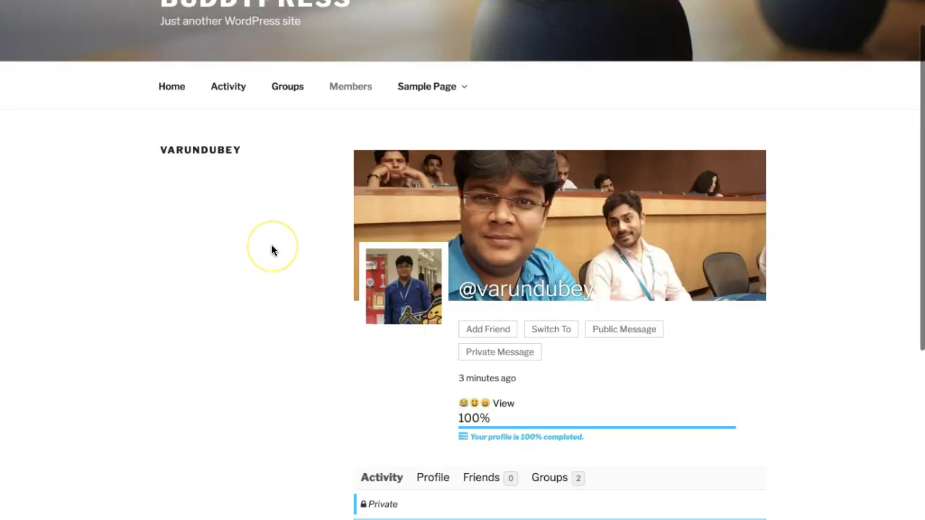
- View the restricted profile as another member and highlight its access notice
{"action": "scroll", "coordinate": [272, 246], "scroll_direction": "down", "scroll_amount": 2}
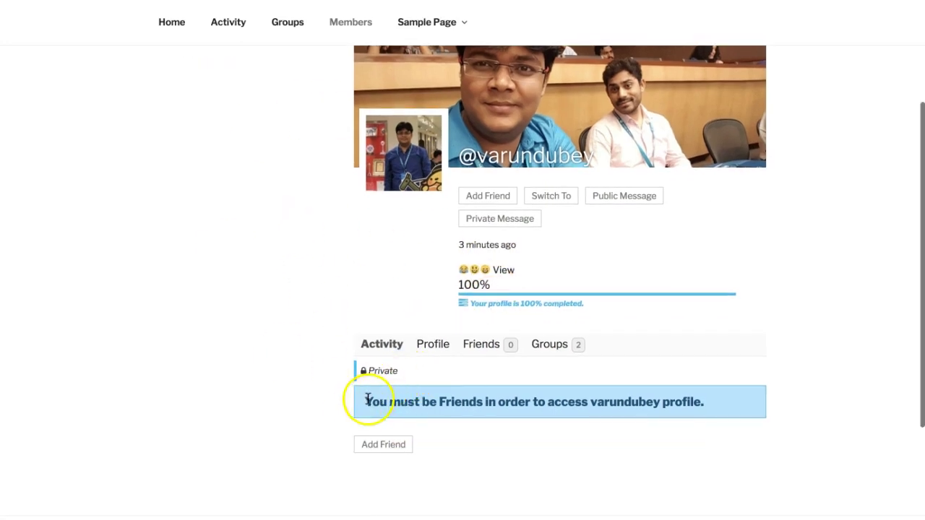
{"action": "left_click_drag", "start_coordinate": [366, 401], "coordinate": [709, 403]}
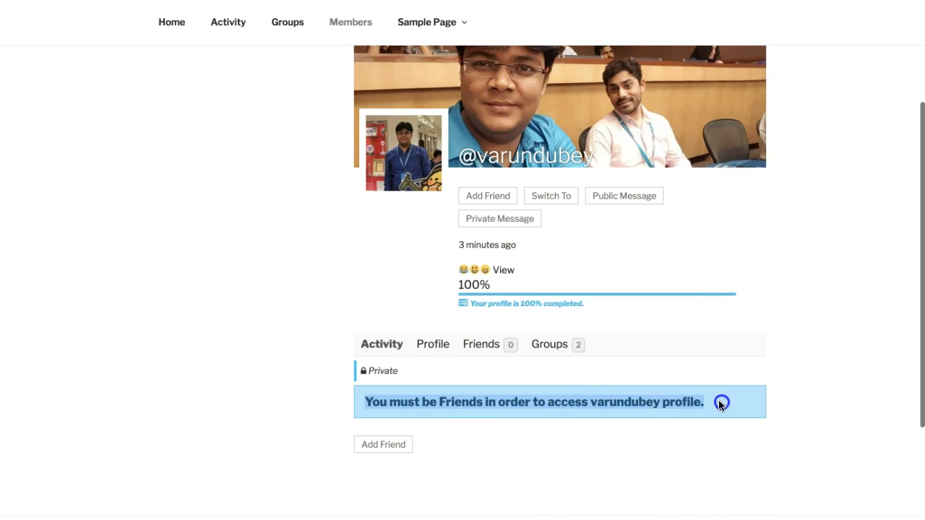